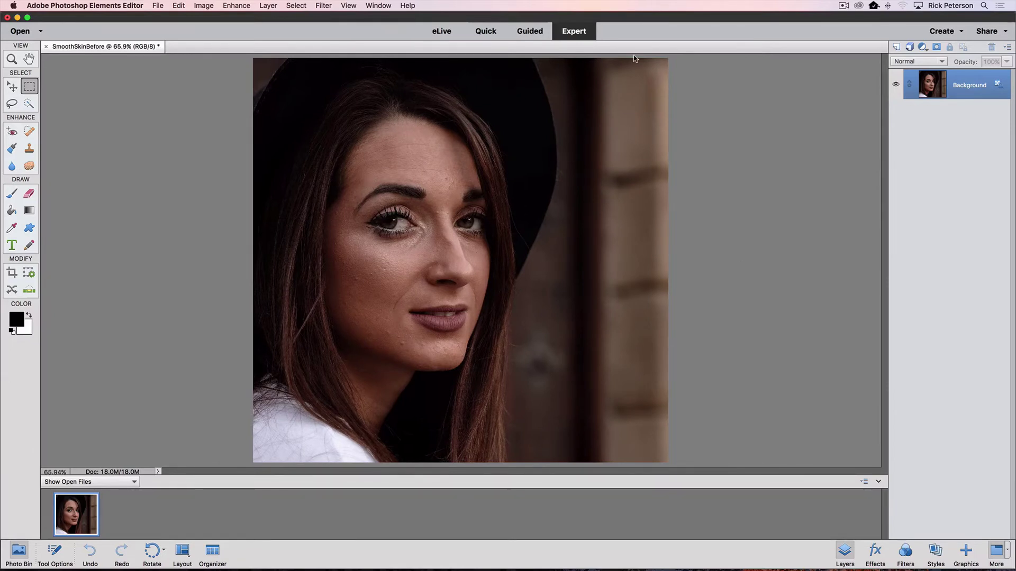
Show the Actions panel beside the portrait and display the tool options under the image.
{"action": "left_click", "coordinate": [369, 7]}
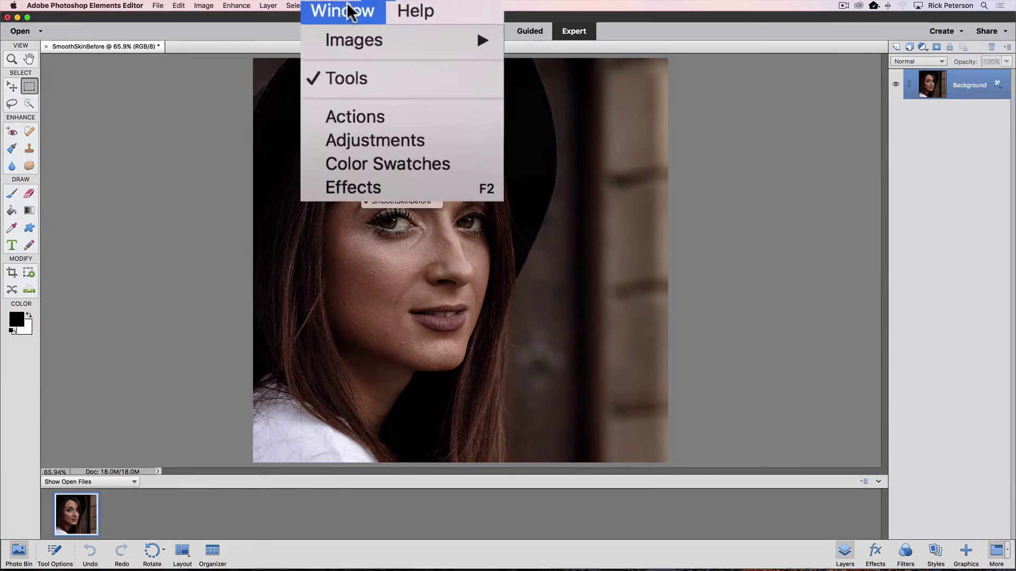
{"action": "left_click", "coordinate": [389, 113]}
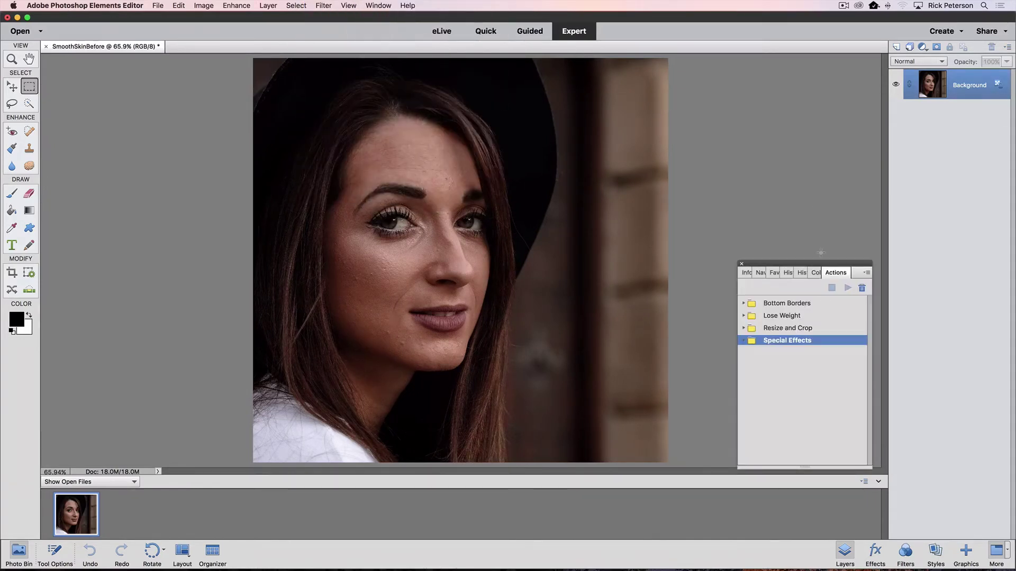
{"action": "left_click_drag", "start_coordinate": [812, 263], "coordinate": [779, 143]}
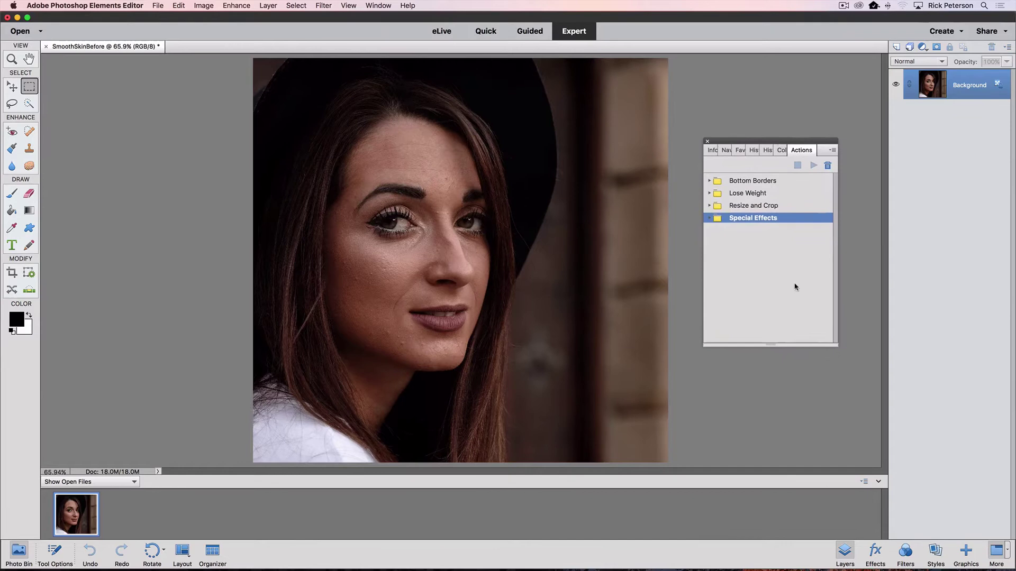
{"action": "key", "text": "m"}
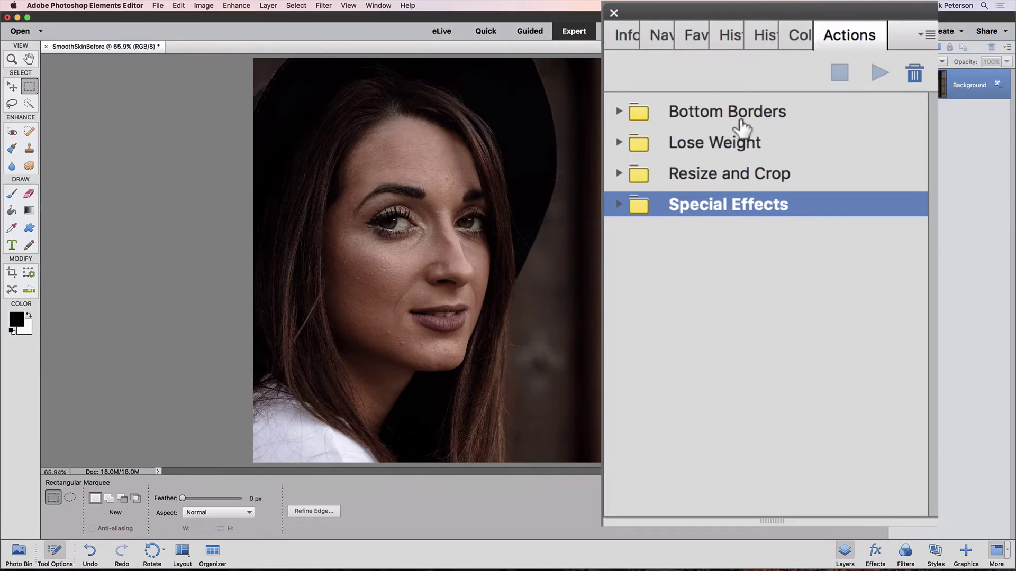
Look through the Bottom Borders set's Add 1" White, Black and Gray actions, then collapse it.
{"action": "left_click", "coordinate": [618, 111]}
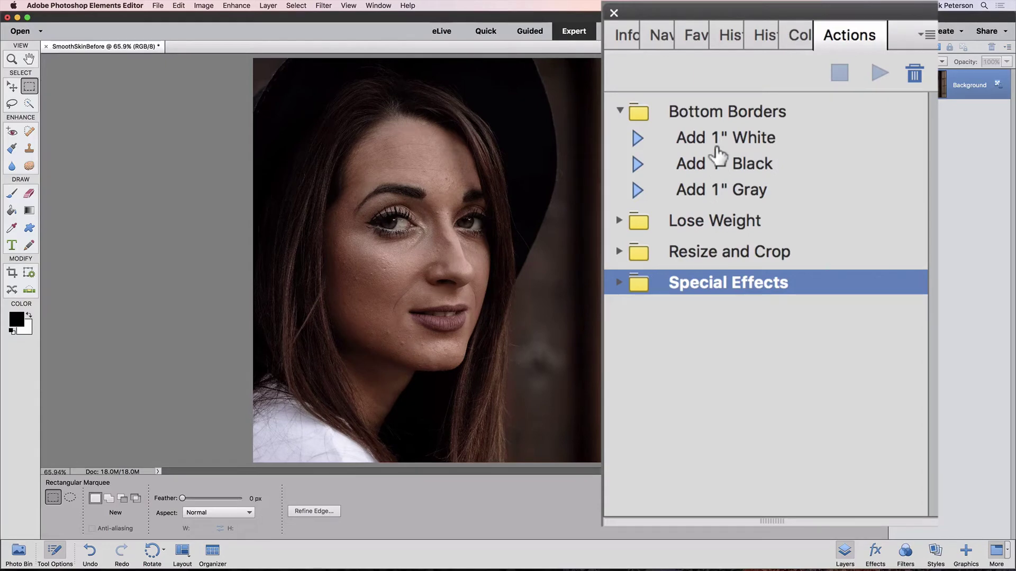
{"action": "left_click", "coordinate": [691, 139]}
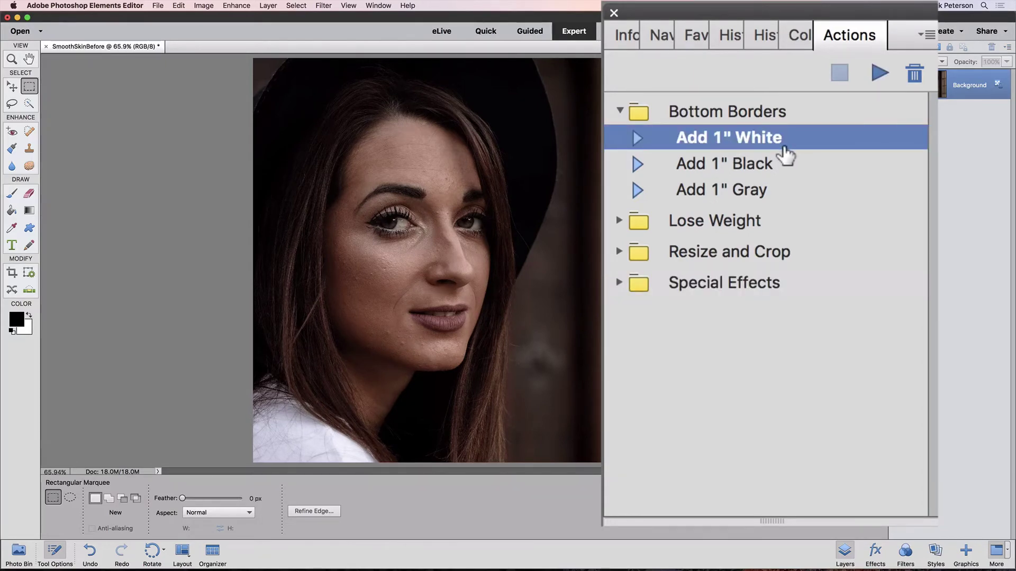
{"action": "left_click", "coordinate": [692, 167]}
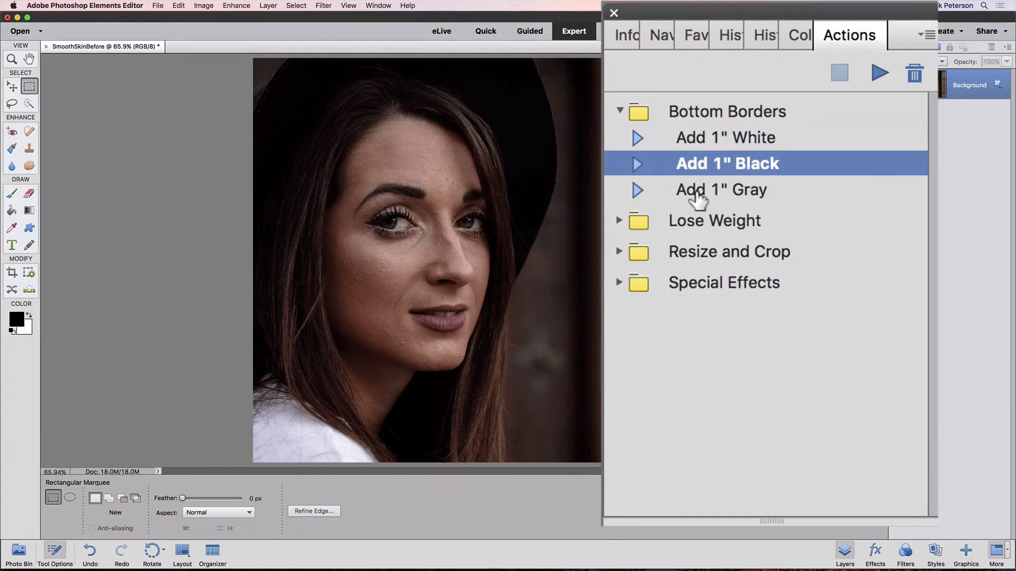
{"action": "left_click", "coordinate": [695, 193]}
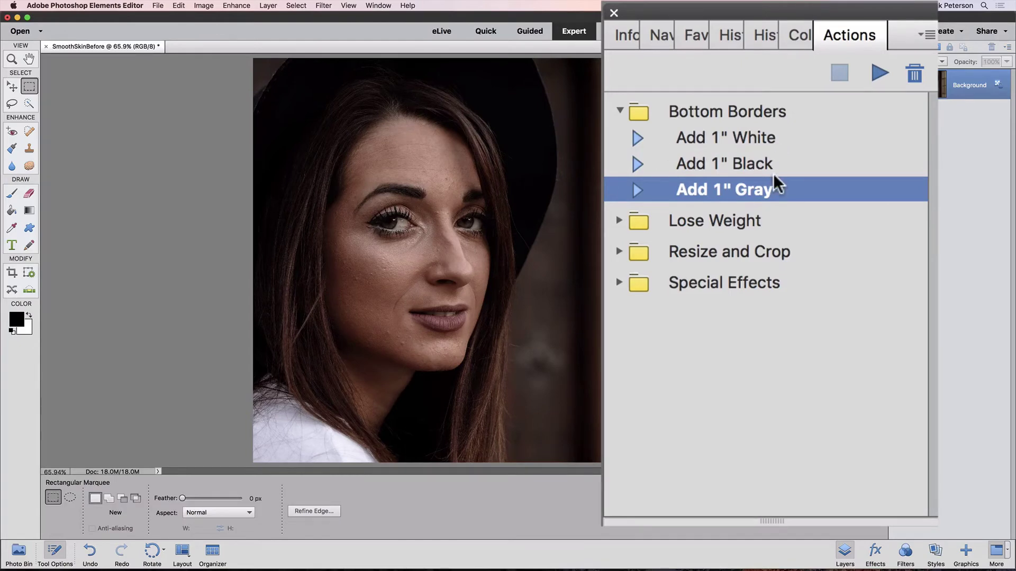
{"action": "key", "text": "Left"}
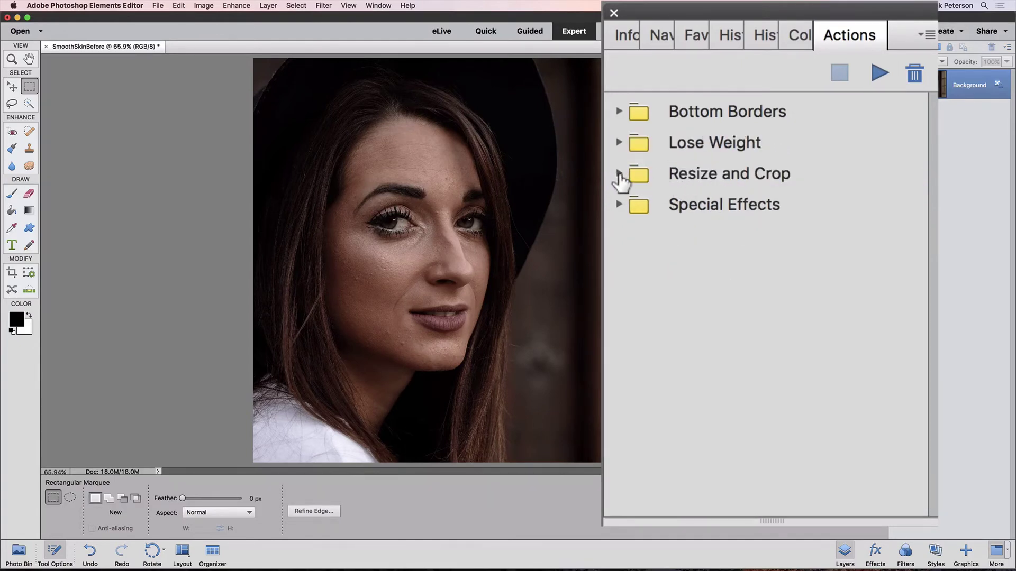
Inspect the Image Size and Canvas Size steps of Resize and Crop's 3x5 in. Center Crop action.
{"action": "left_click", "coordinate": [618, 174]}
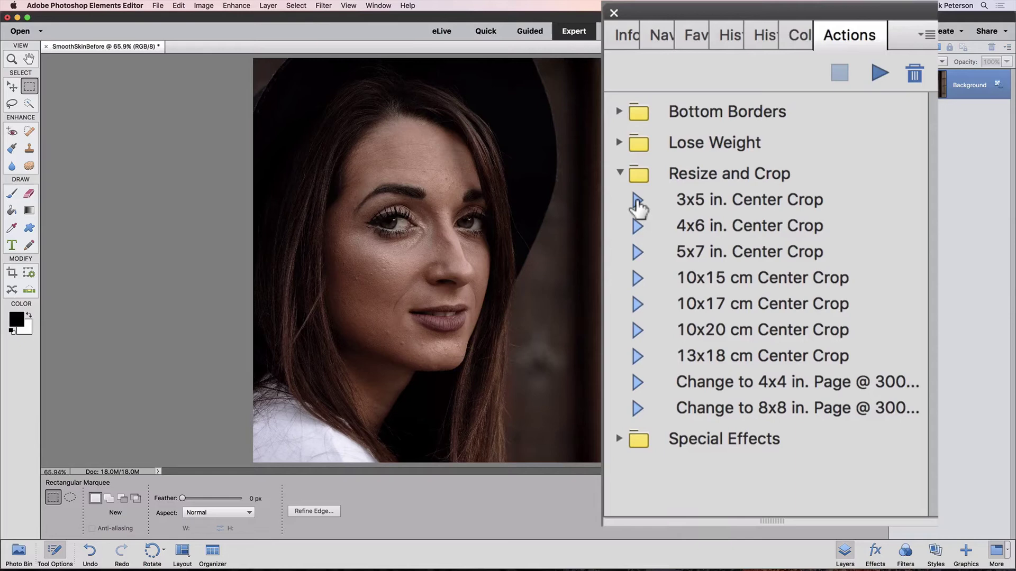
{"action": "left_click", "coordinate": [637, 201]}
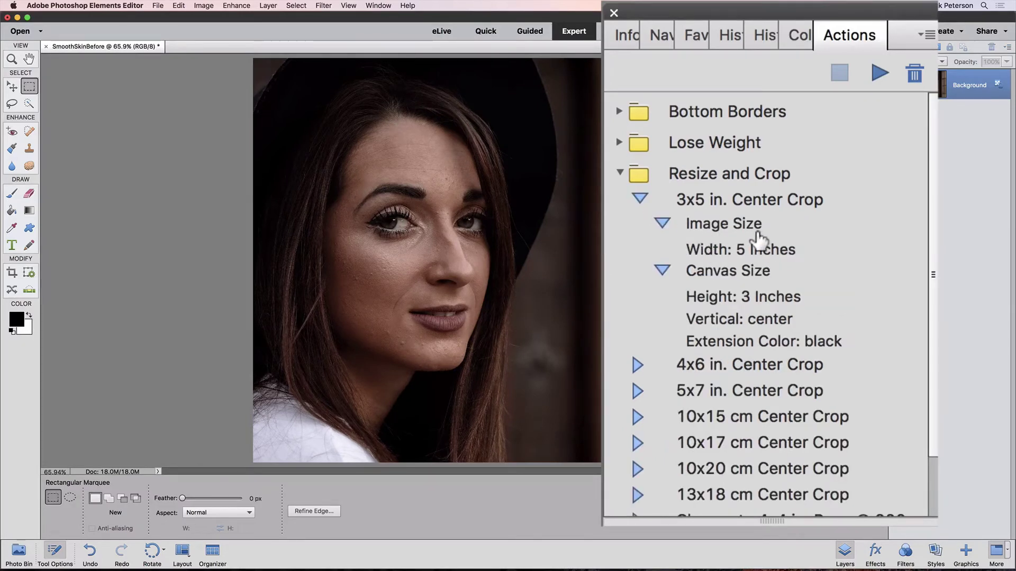
{"action": "left_click", "coordinate": [717, 232]}
{"action": "left_click", "coordinate": [661, 272]}
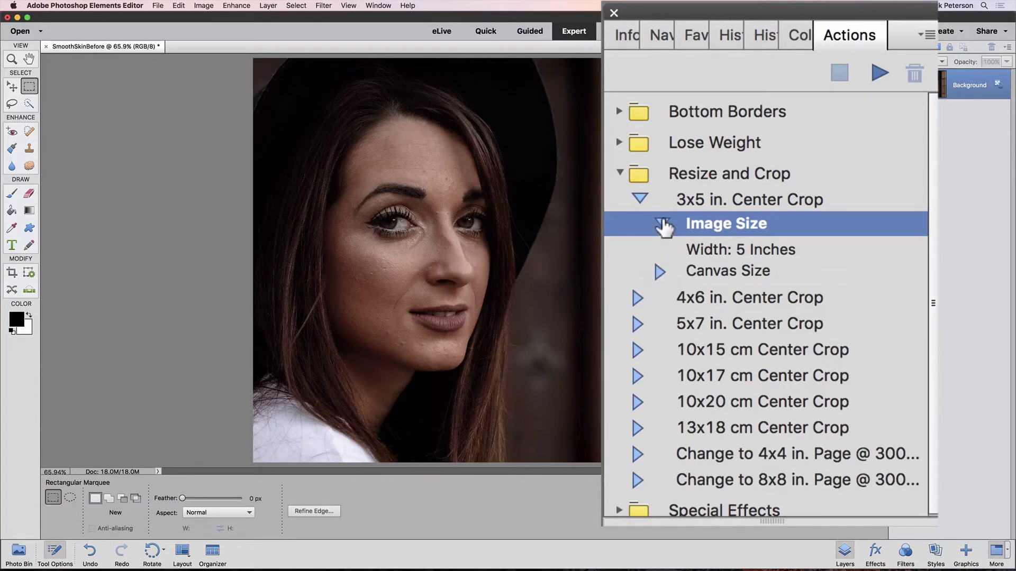
{"action": "left_click", "coordinate": [659, 225]}
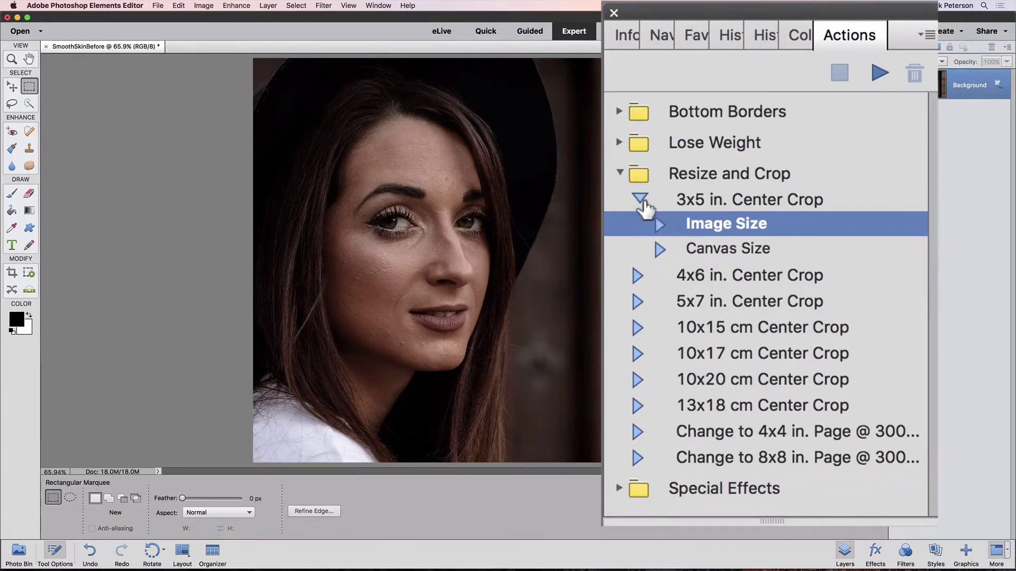
{"action": "left_click", "coordinate": [638, 200]}
Load the Smooth Skin.atn action file from Downloads into the Actions panel.
{"action": "left_click", "coordinate": [620, 174]}
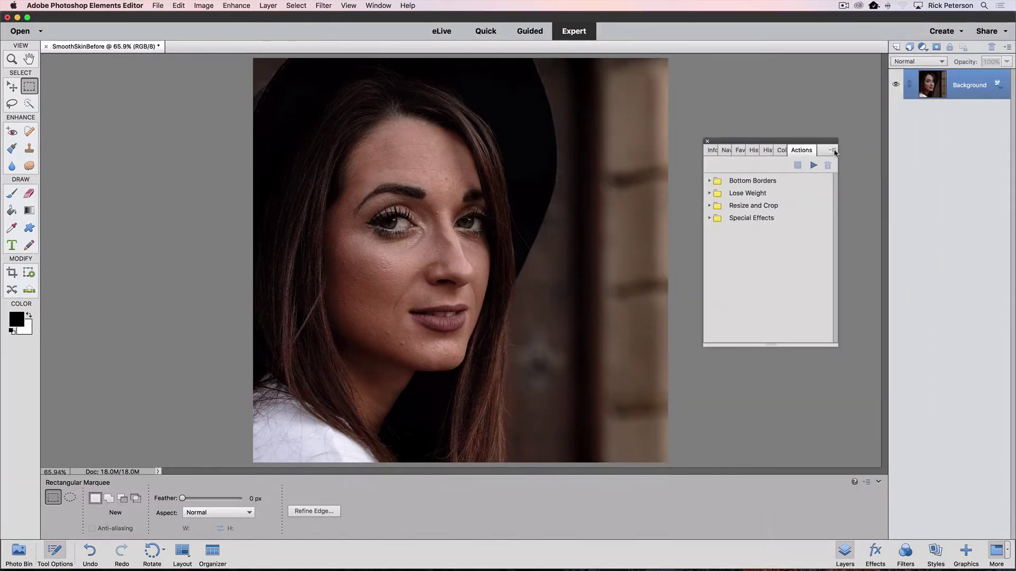
{"action": "left_click", "coordinate": [827, 72]}
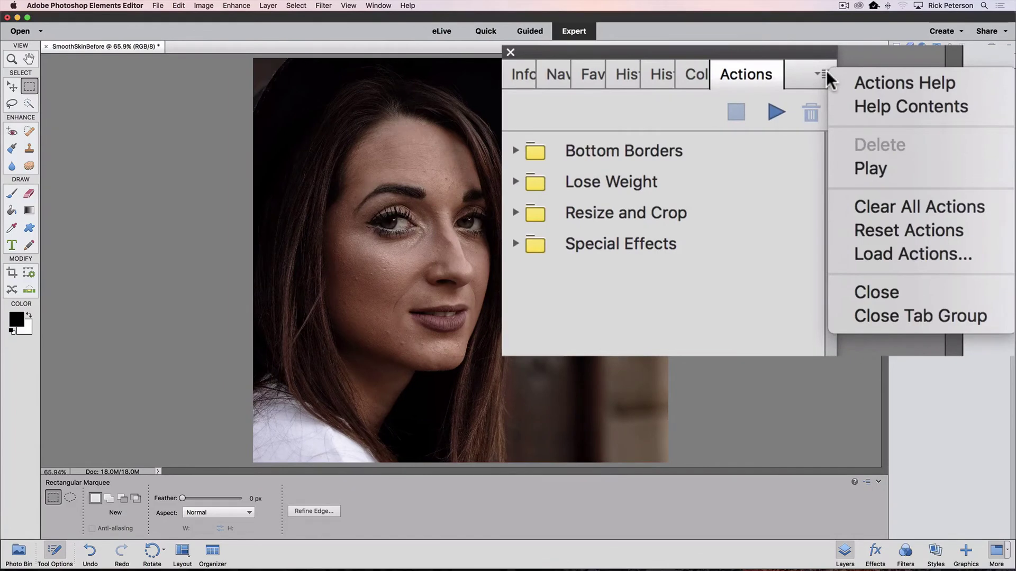
{"action": "left_click", "coordinate": [932, 255]}
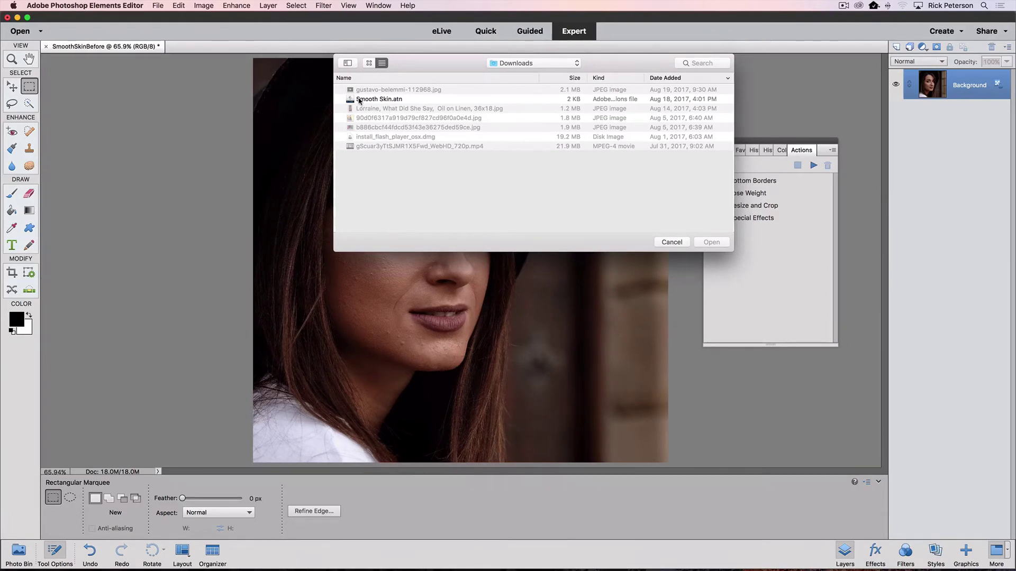
{"action": "double_click", "coordinate": [350, 99]}
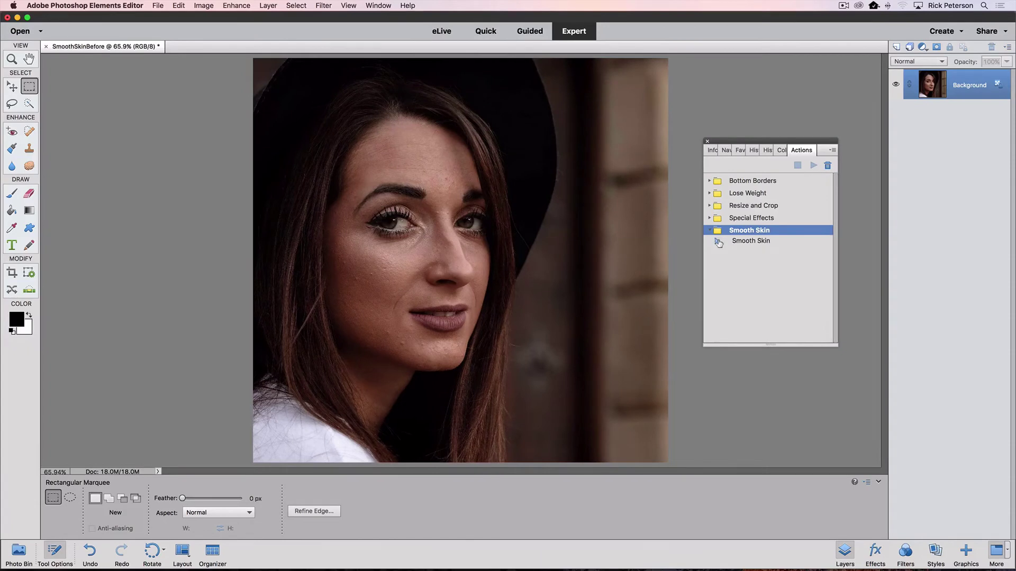
Expand the Smooth Skin action to show the Set current layer settings and first Stop message.
{"action": "left_click", "coordinate": [710, 231]}
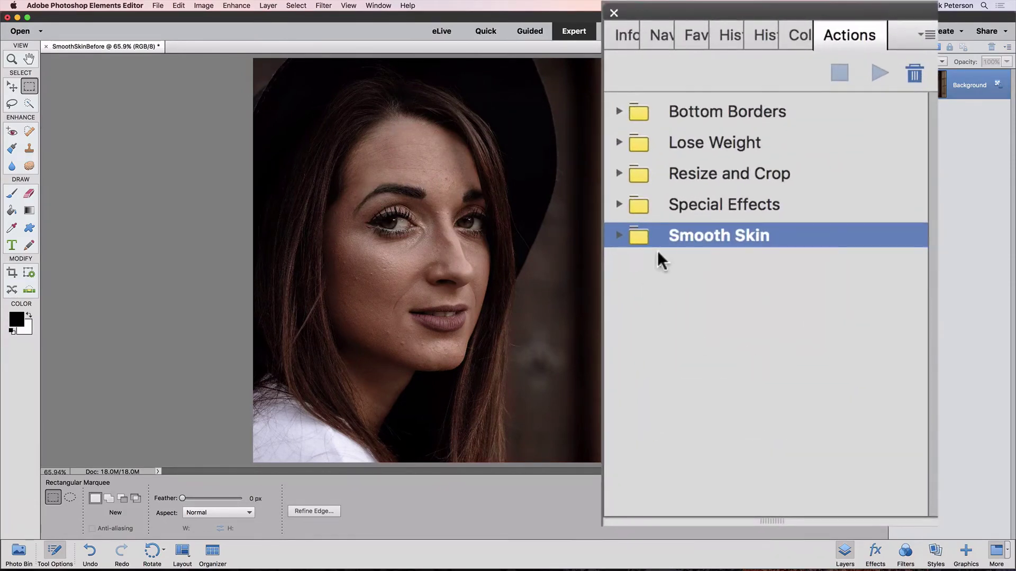
{"action": "left_click", "coordinate": [619, 236]}
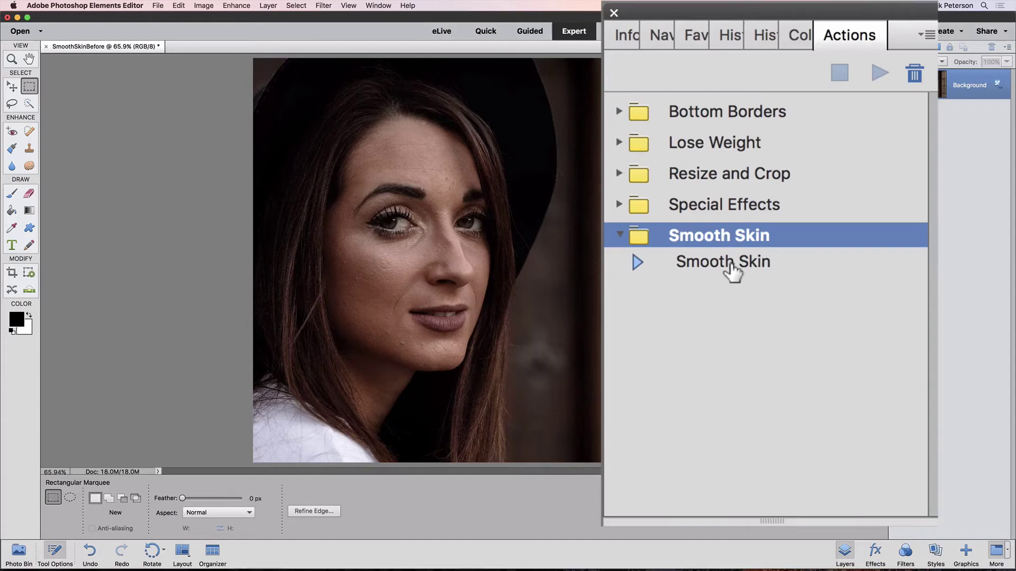
{"action": "left_click", "coordinate": [636, 260]}
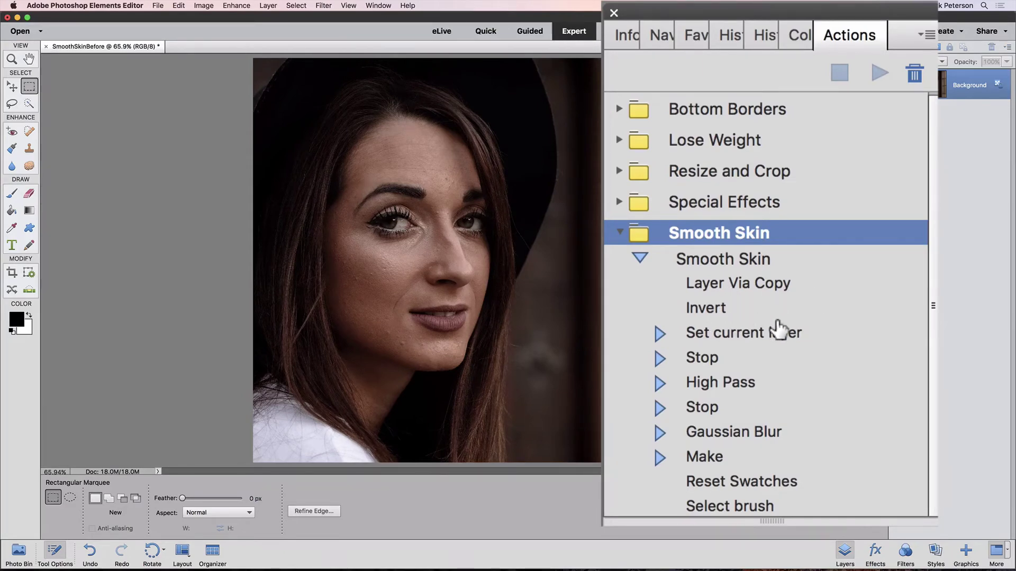
{"action": "left_click", "coordinate": [659, 334]}
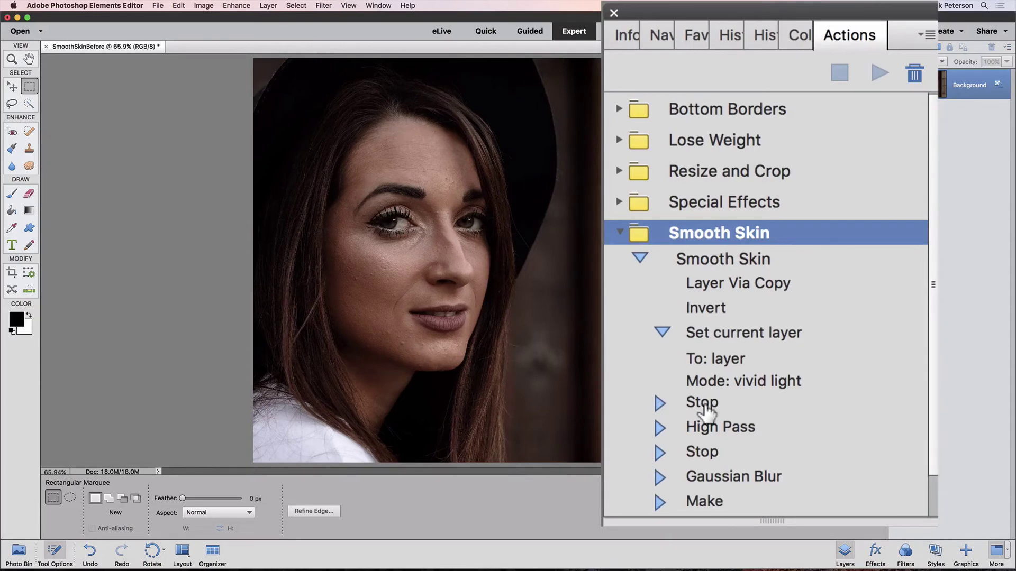
{"action": "left_click", "coordinate": [659, 403]}
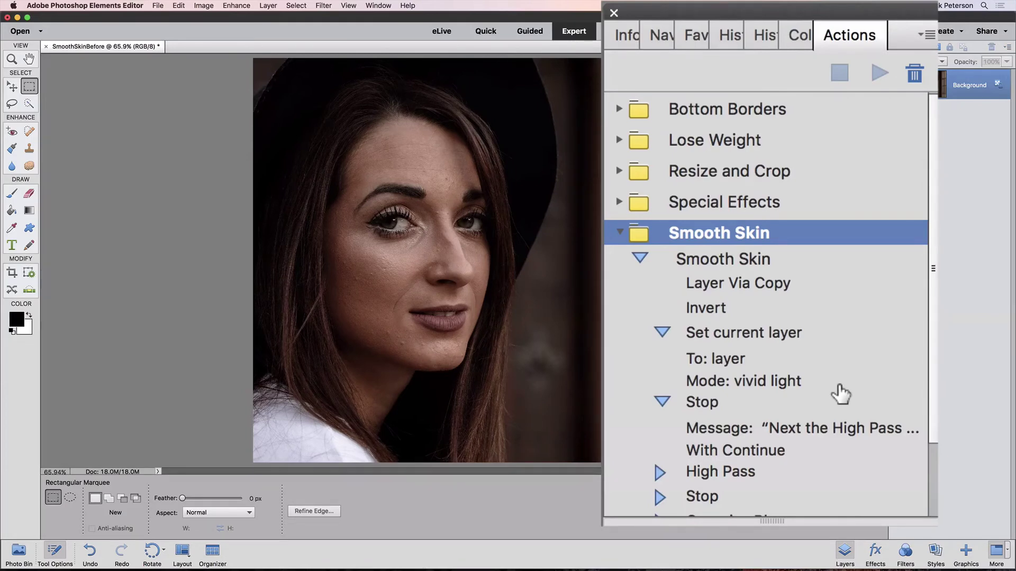
Check the Make step's details, then collapse the Smooth Skin action to one entry.
{"action": "scroll", "coordinate": [721, 447], "scroll_direction": "down", "scroll_amount": 3}
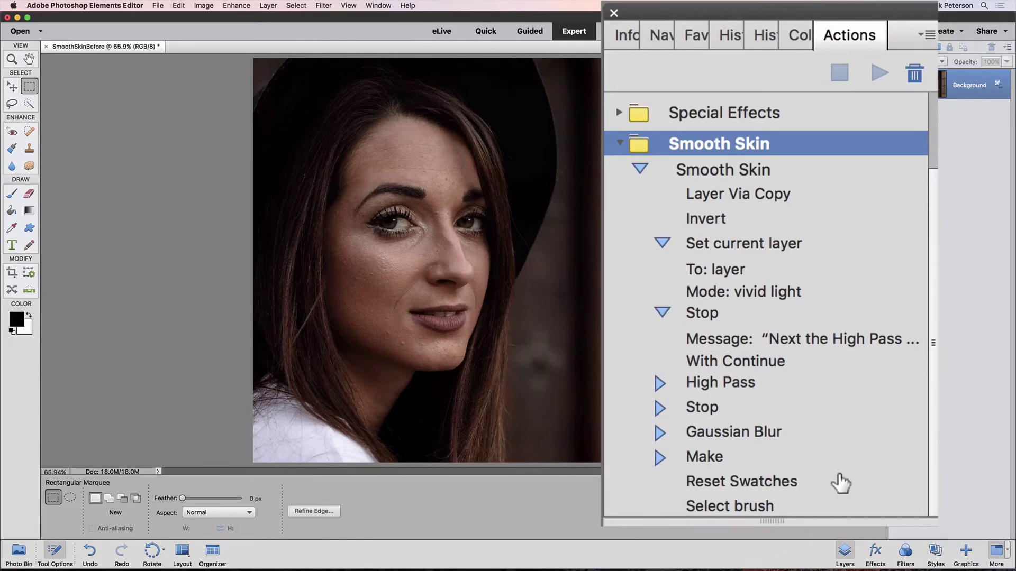
{"action": "left_click", "coordinate": [660, 457]}
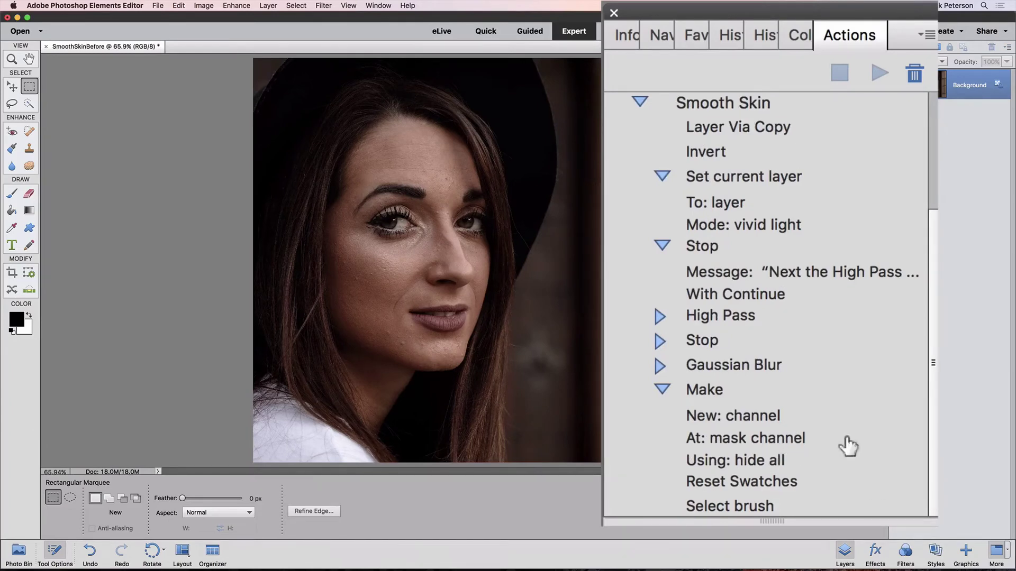
{"action": "left_click", "coordinate": [659, 390]}
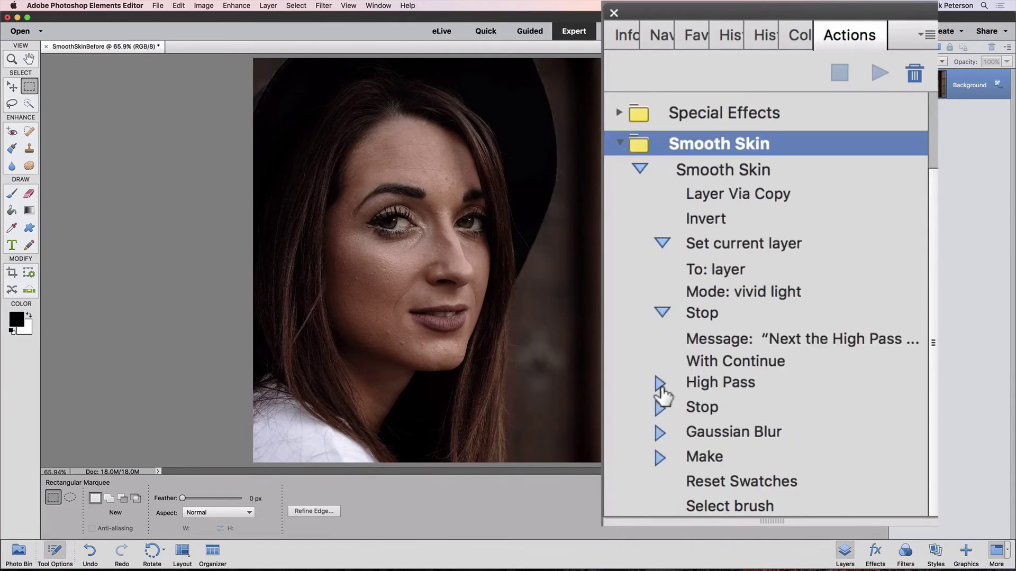
{"action": "left_click", "coordinate": [638, 170]}
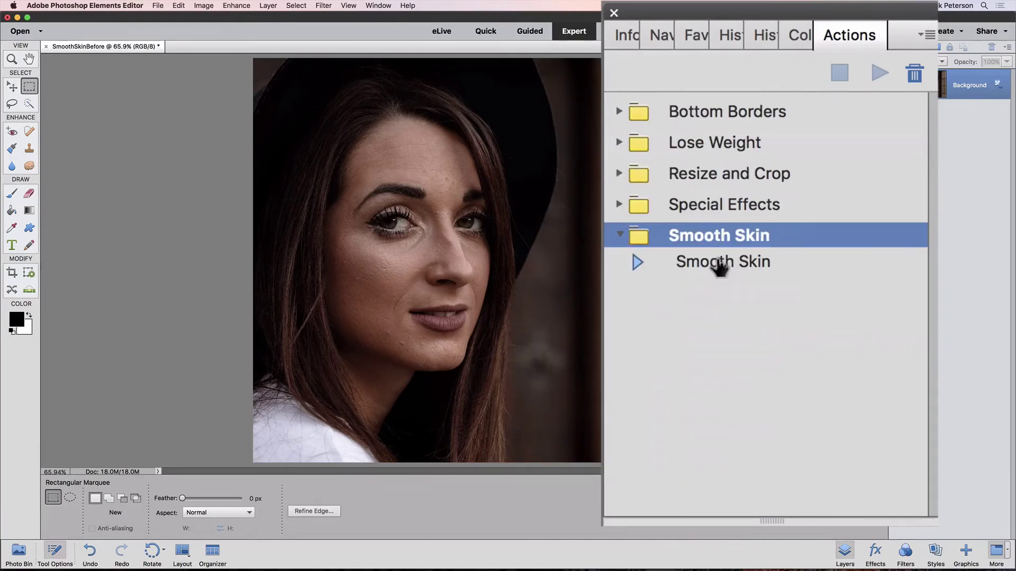
Play the Smooth Skin action on the portrait, creating Layer 1 and pausing at High Pass.
{"action": "left_click", "coordinate": [719, 263]}
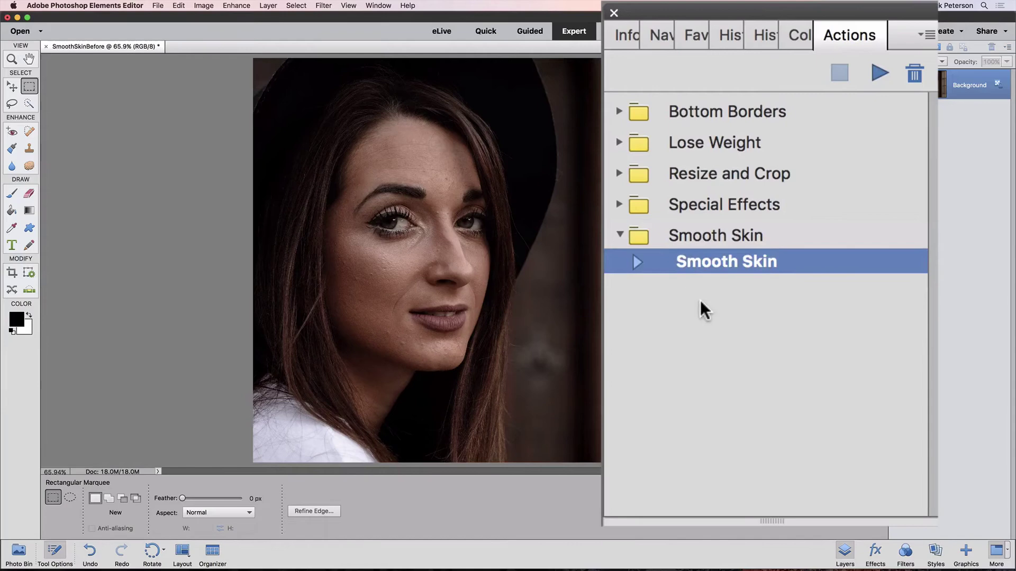
{"action": "left_click", "coordinate": [701, 242]}
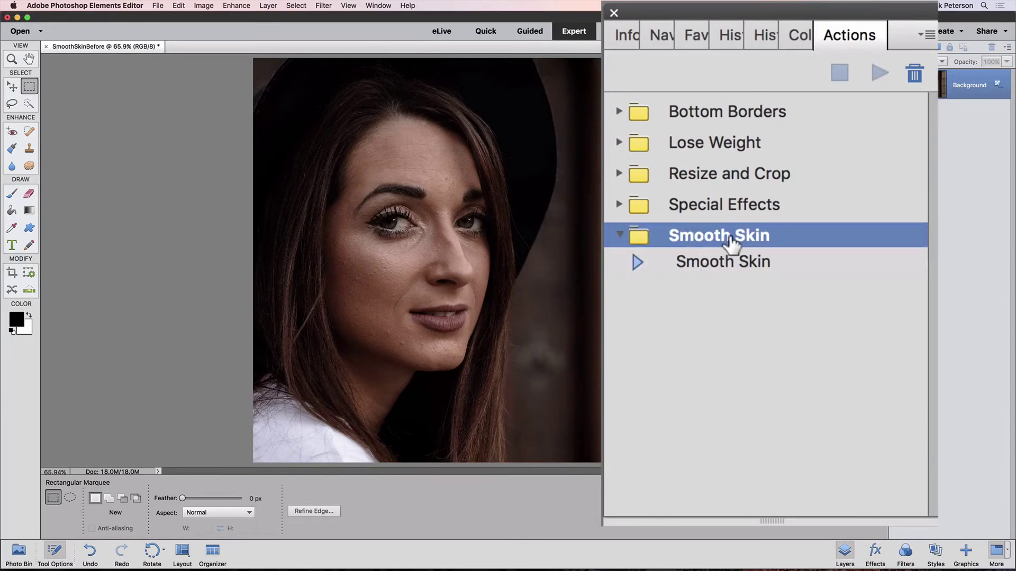
{"action": "left_click", "coordinate": [702, 267]}
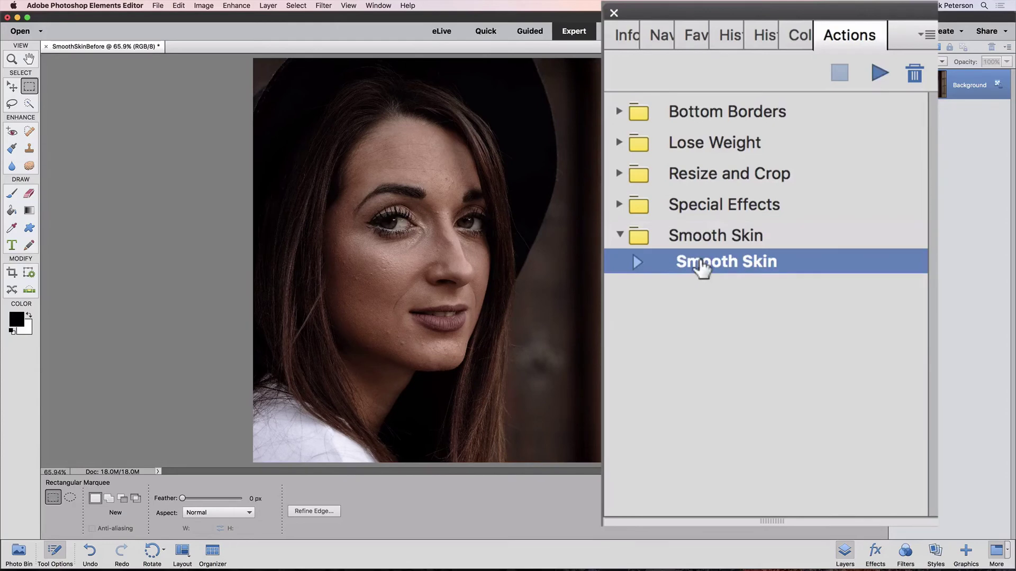
{"action": "left_click", "coordinate": [879, 74]}
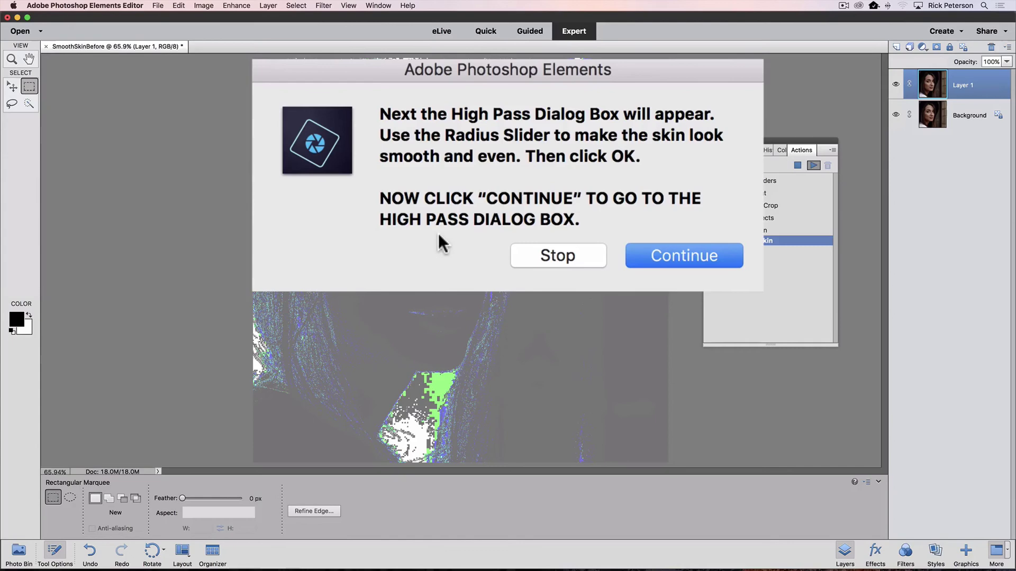
Apply a 19.4-pixel High Pass, then raise the Gaussian Blur radius to 3.9.
{"action": "left_click", "coordinate": [688, 251]}
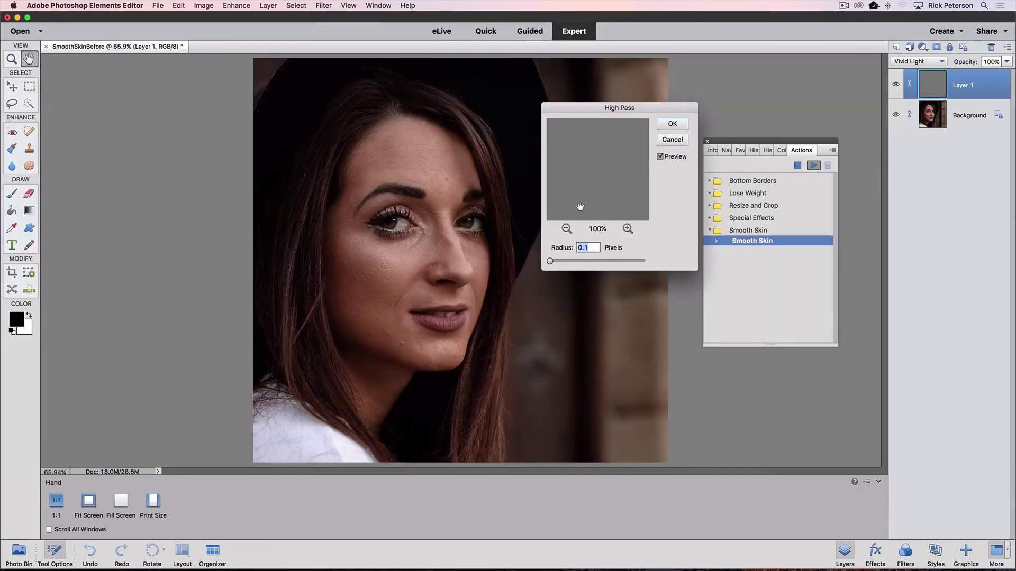
{"action": "left_click_drag", "start_coordinate": [500, 378], "coordinate": [549, 396]}
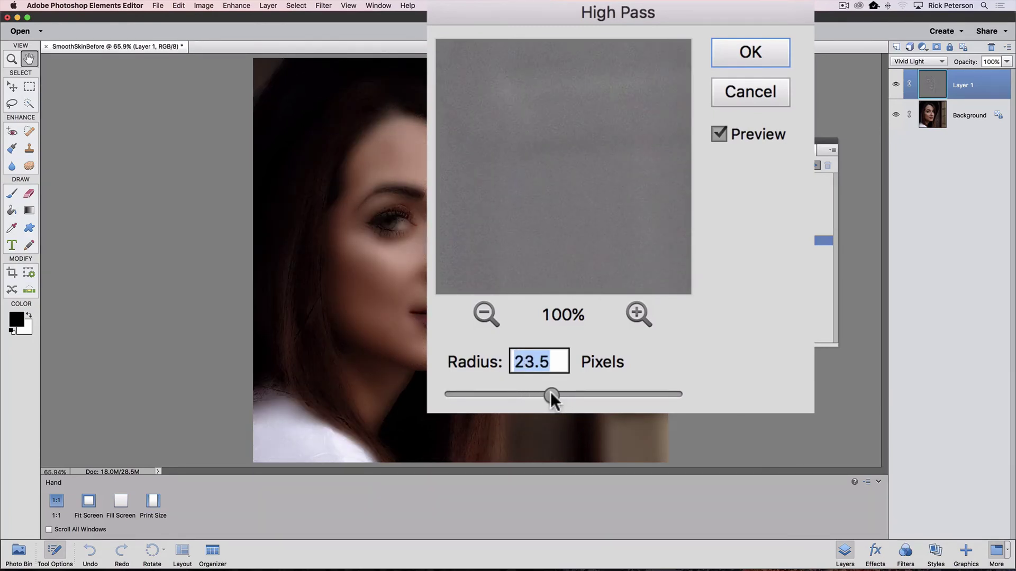
{"action": "left_click", "coordinate": [748, 53]}
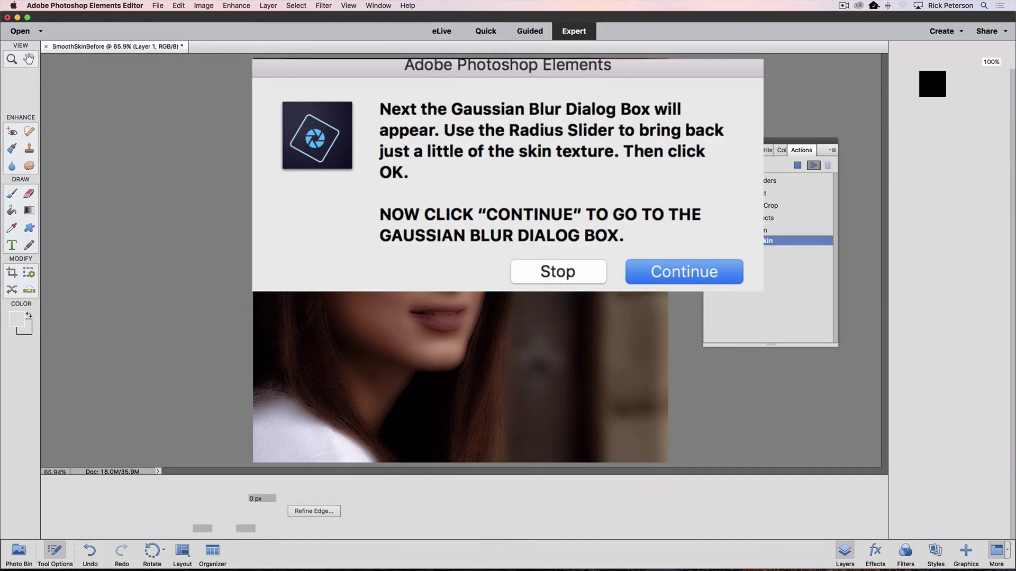
{"action": "left_click", "coordinate": [683, 268]}
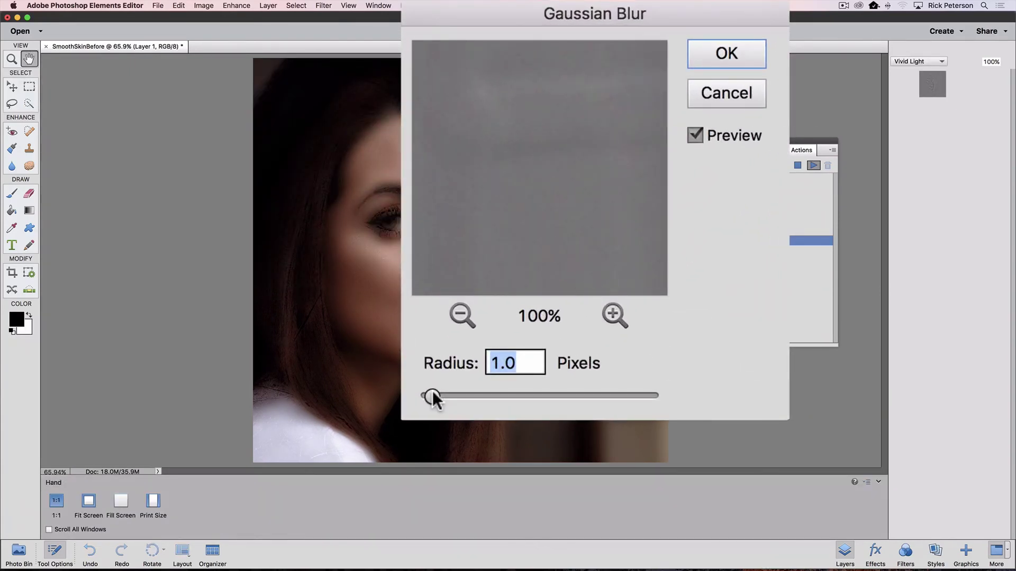
{"action": "left_click_drag", "start_coordinate": [432, 396], "coordinate": [470, 395]}
Apply the blur and paint white on Layer 1's mask over the cheek with a 400 px brush.
{"action": "left_click", "coordinate": [726, 55]}
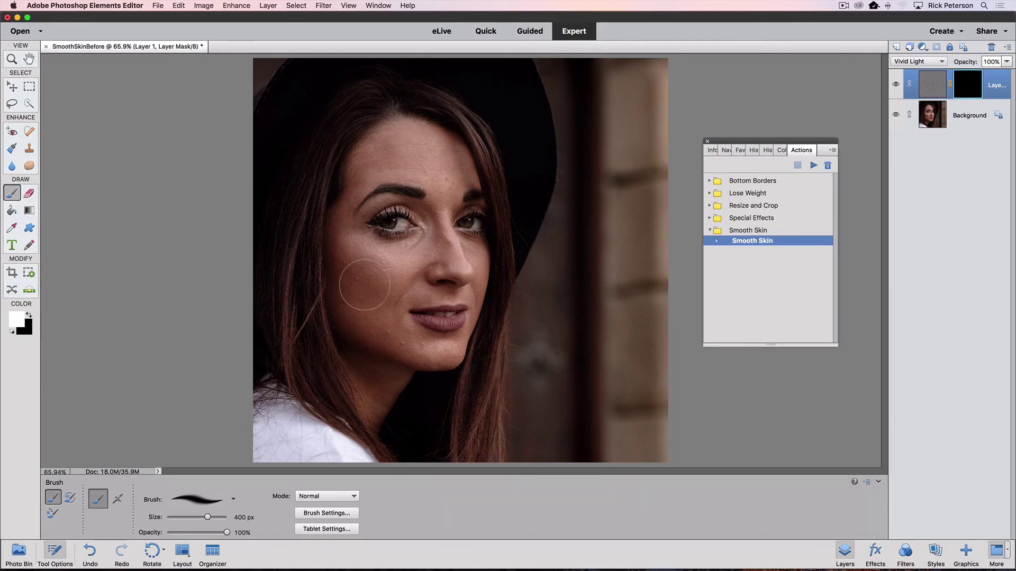
{"action": "key", "text": "bracketleft"}
{"action": "key", "text": "bracketleft"}
{"action": "key", "text": "bracketright"}
{"action": "key", "text": "bracketright"}
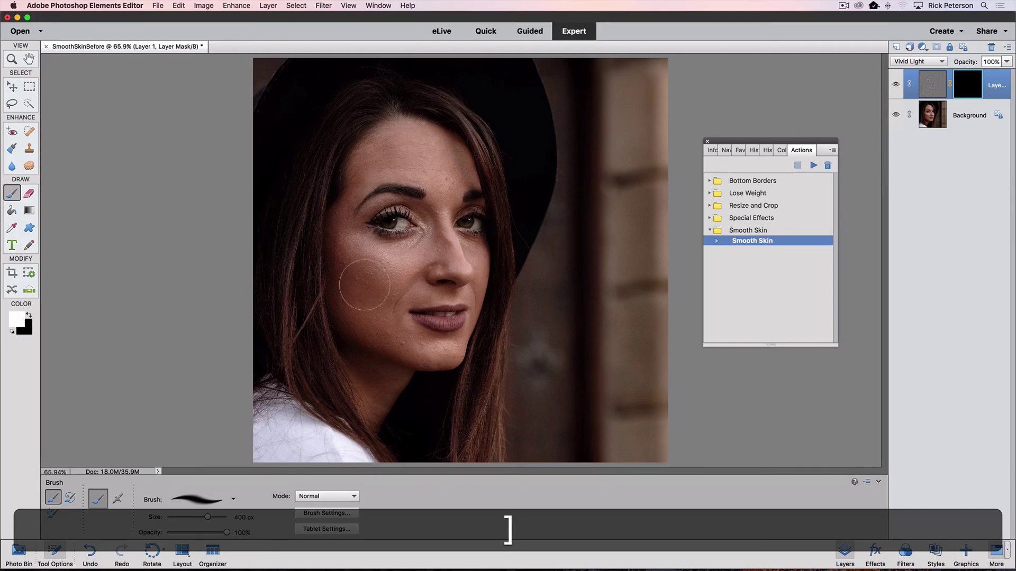
{"action": "mouse_move", "coordinate": [363, 297]}
{"action": "left_mouse_down"}
{"action": "mouse_move", "coordinate": [356, 267]}
{"action": "mouse_move", "coordinate": [370, 259]}
{"action": "mouse_move", "coordinate": [381, 338]}
{"action": "mouse_move", "coordinate": [365, 317]}
{"action": "mouse_move", "coordinate": [375, 304]}
{"action": "left_mouse_up"}
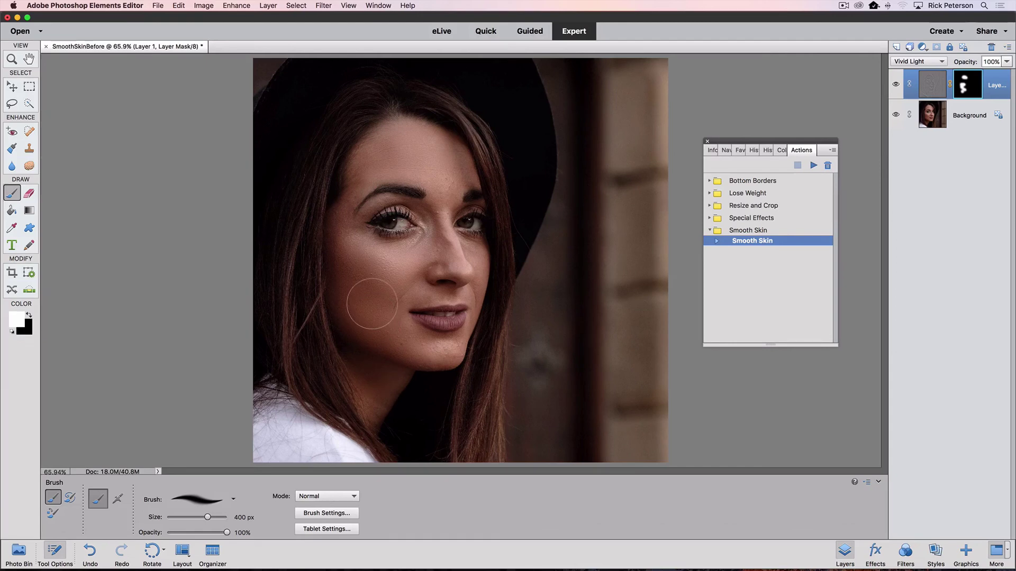